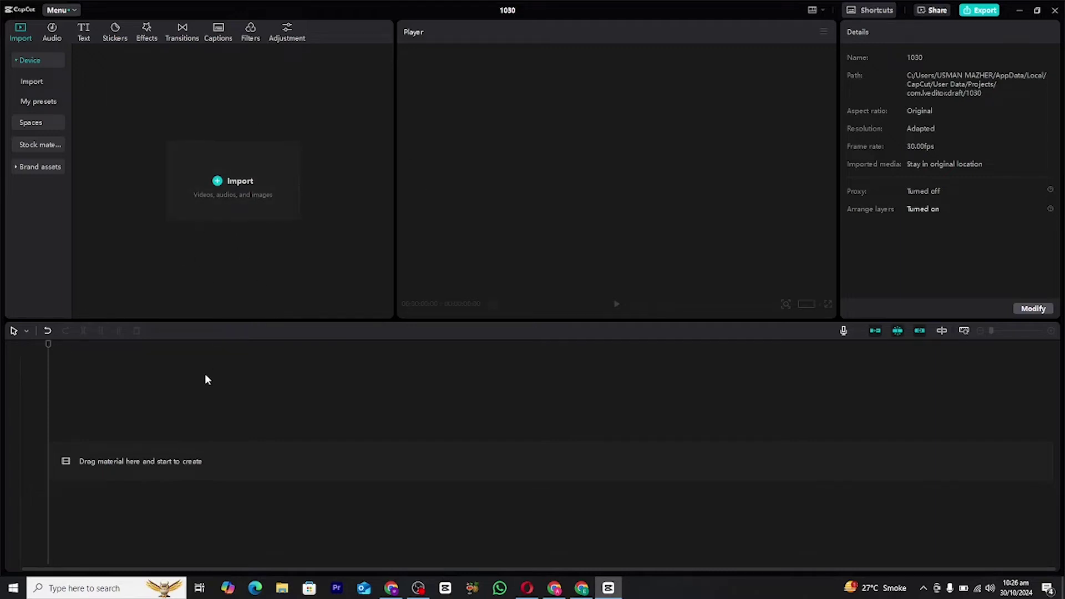
# Step: Add the 5-second black stock clip to the timeline and return the playhead to the start
pyautogui.click(46, 167)
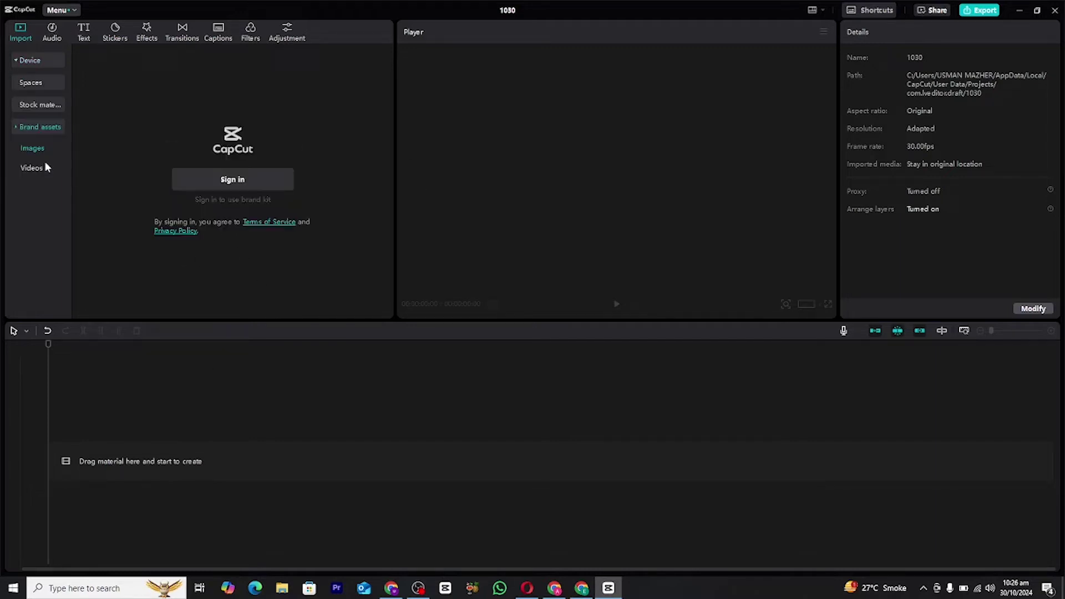
pyautogui.click(42, 104)
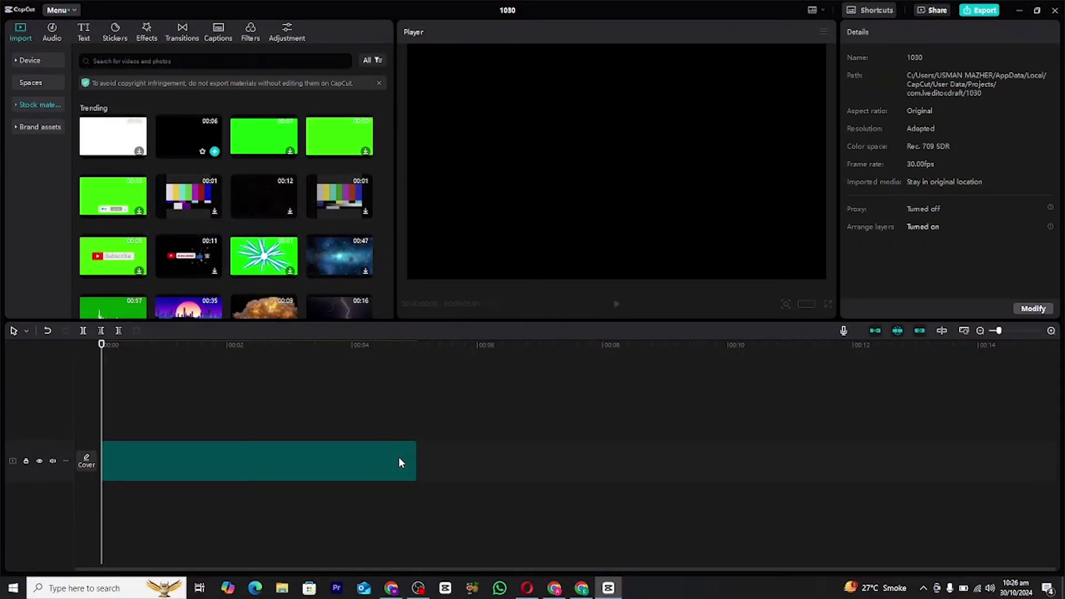
pyautogui.click(399, 458)
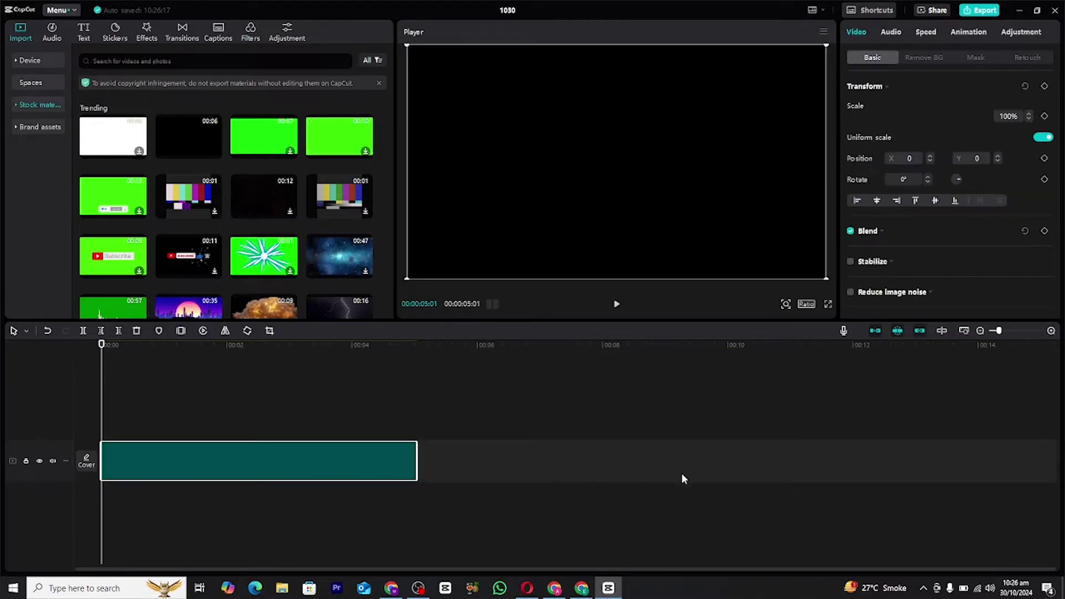
pyautogui.click(481, 461)
pyautogui.click(403, 461)
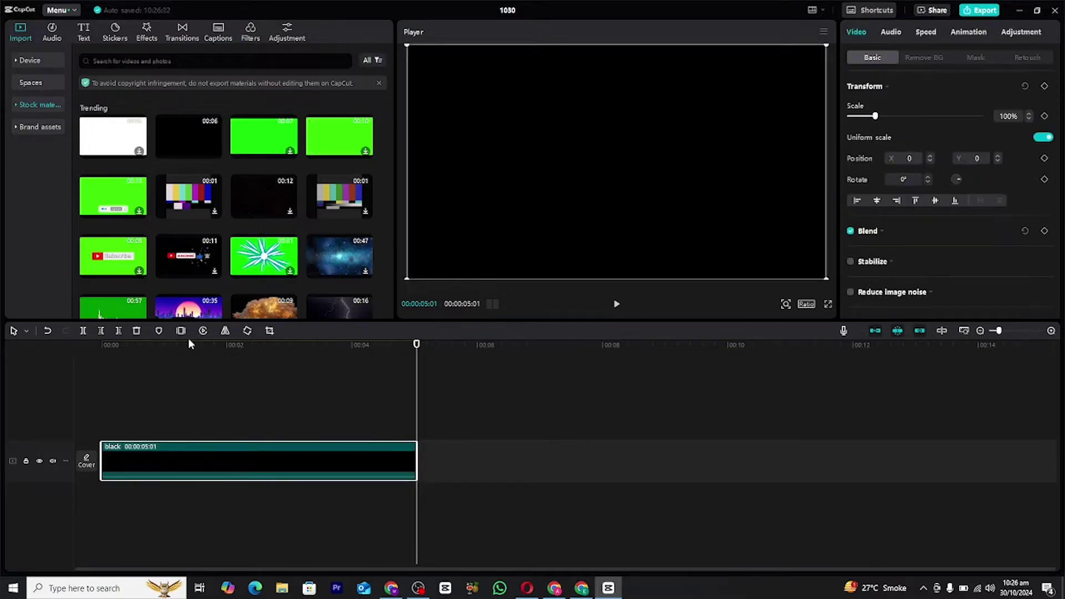
pyautogui.moveTo(174, 345); pyautogui.dragTo(53, 348)
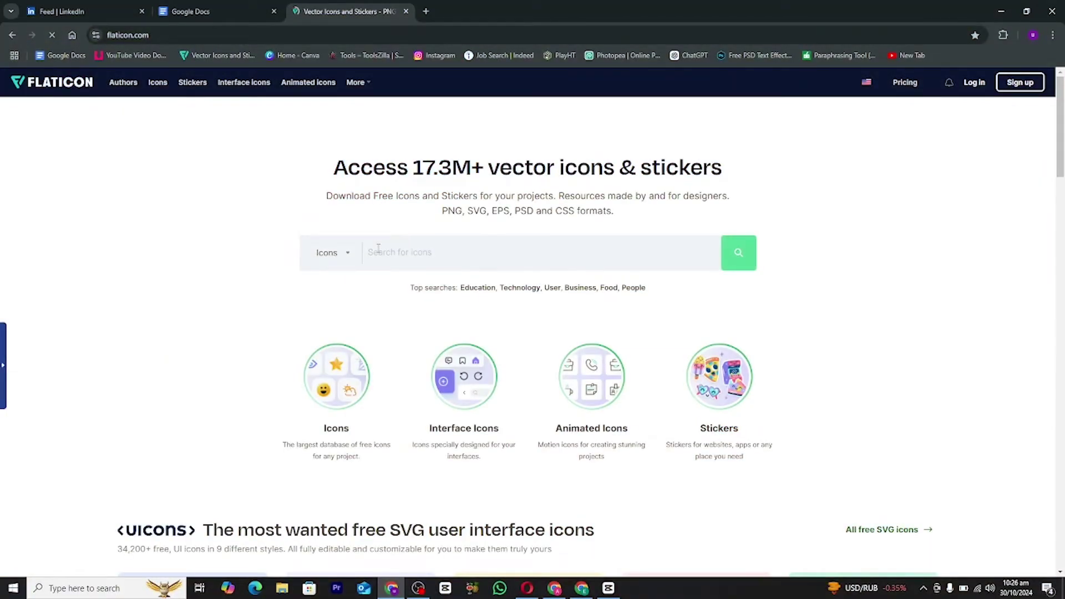
# Step: Search Flaticon for 'man' icons and scroll down through the results
pyautogui.write('man')
pyautogui.press('Return')
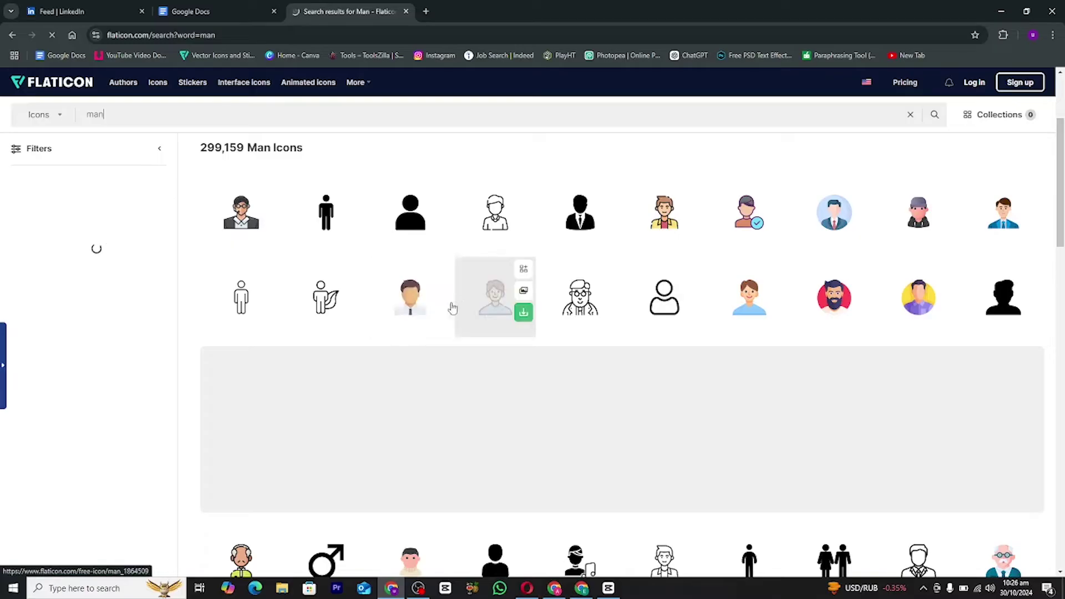
pyautogui.scroll(-8, 513, 281)
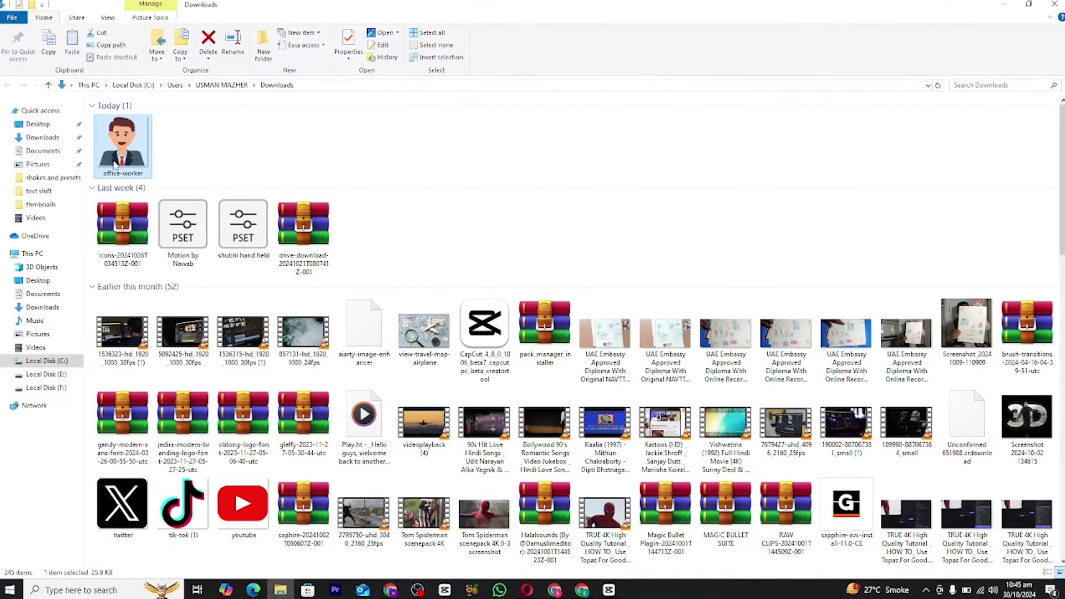
# Step: Drag the office-worker image from Downloads into CapCut, onto a track above the black clip
pyautogui.moveTo(123, 144); pyautogui.dragTo(346, 355)
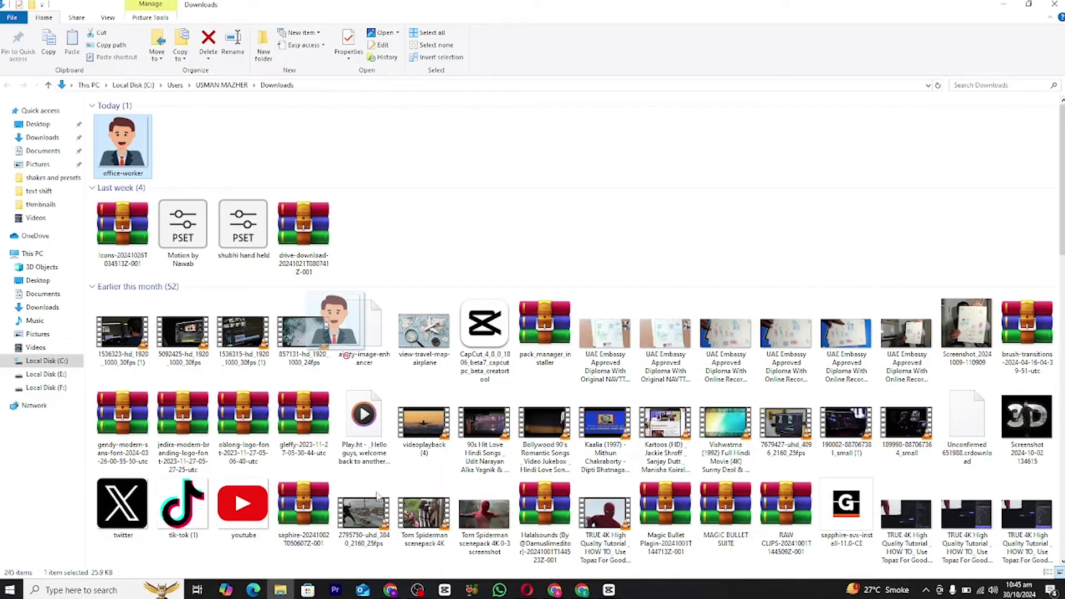
pyautogui.moveTo(346, 355); pyautogui.dragTo(160, 407)
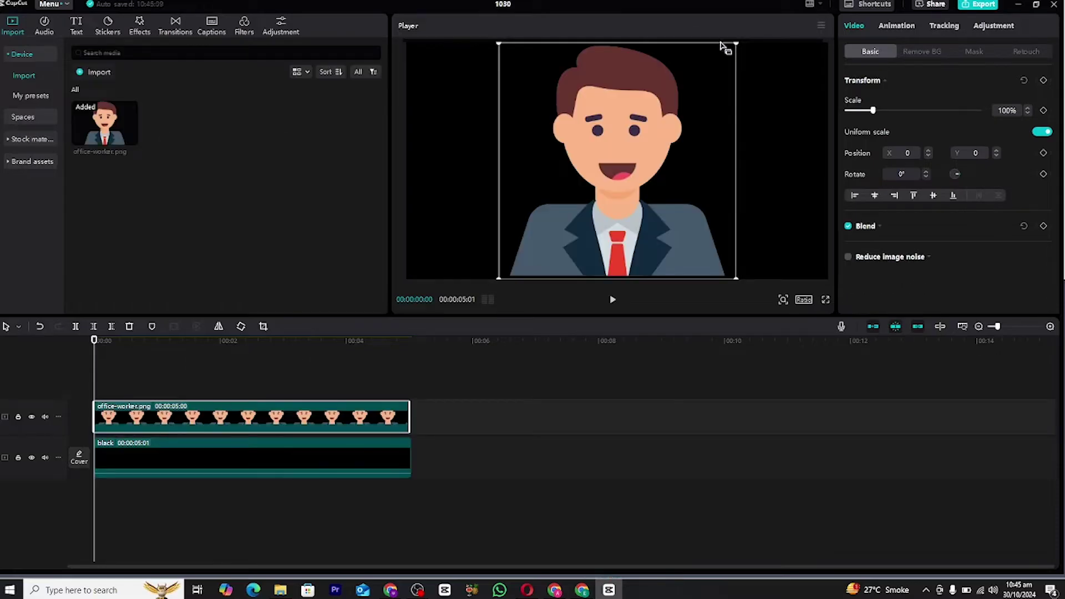
# Step: Scale the office-worker icon to 35% and move it up-left to position -1328, -79
pyautogui.moveTo(736, 43); pyautogui.dragTo(695, 84)
pyautogui.moveTo(637, 146); pyautogui.dragTo(551, 113)
pyautogui.moveTo(605, 58); pyautogui.dragTo(496, 159)
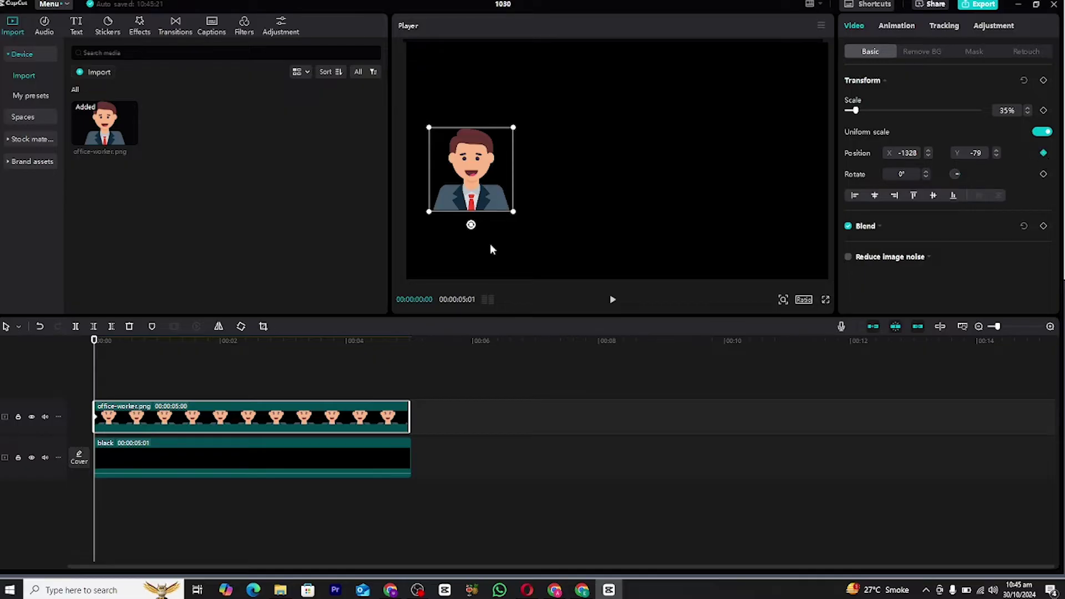
# Step: Start the icon off the left edge, then centre it at 39% scale at 1:15
pyautogui.moveTo(488, 198); pyautogui.dragTo(374, 194)
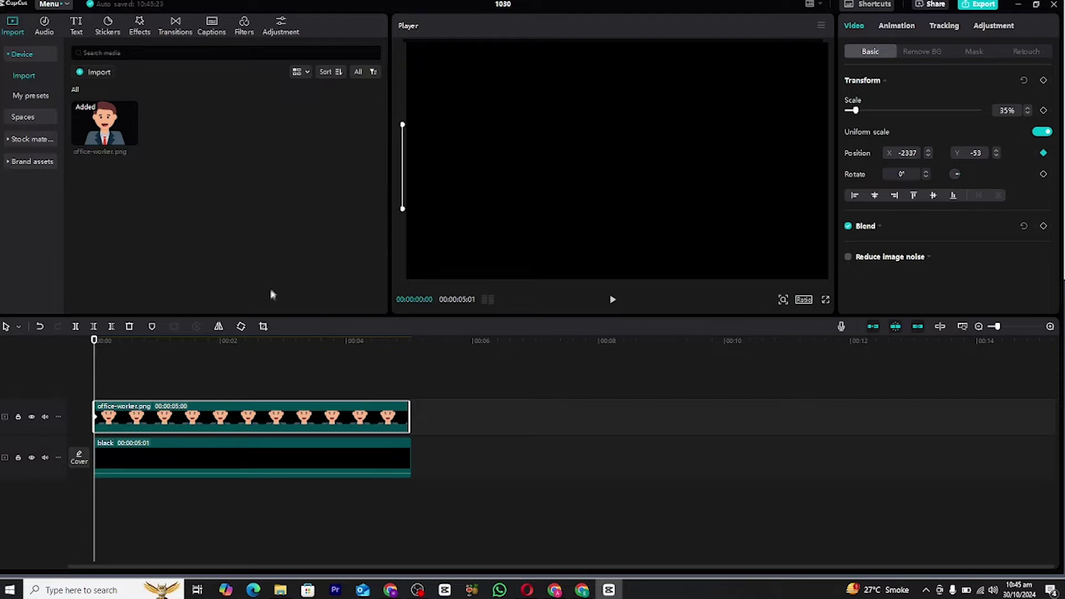
pyautogui.moveTo(135, 342); pyautogui.dragTo(188, 344)
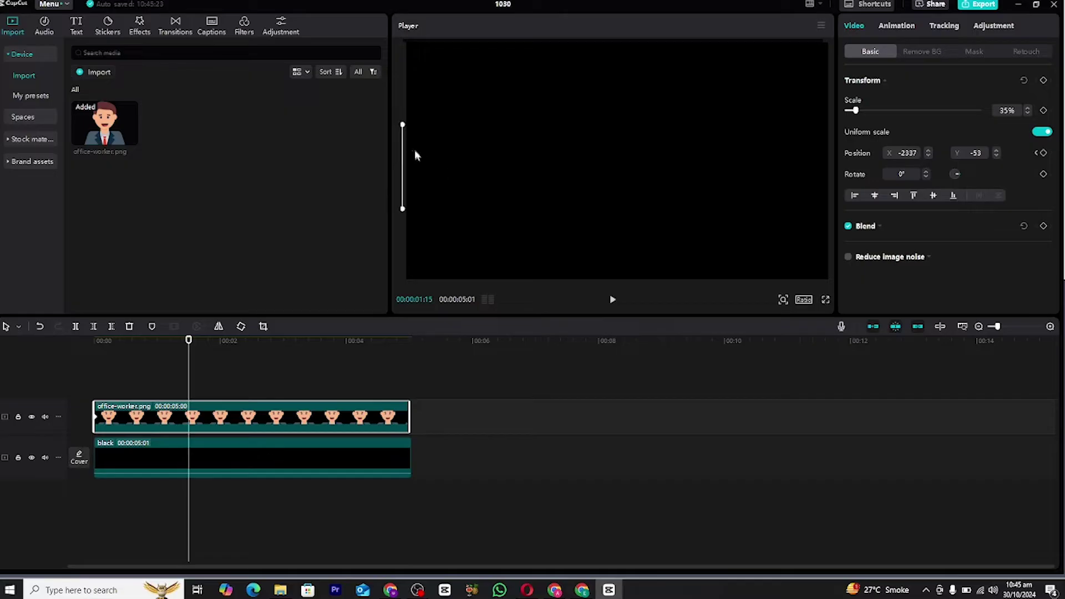
pyautogui.moveTo(404, 121); pyautogui.dragTo(642, 129)
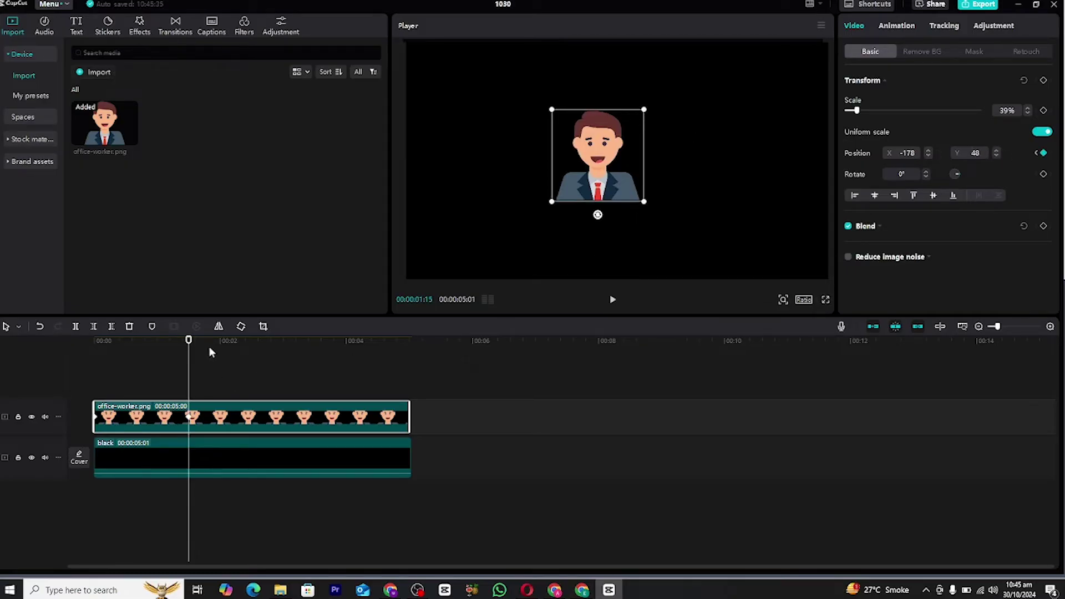
# Step: Hold the icon with a keyframe at 2:00, exit off-right at 3:18, and play back
pyautogui.moveTo(193, 349); pyautogui.dragTo(95, 349)
pyautogui.click(1047, 153)
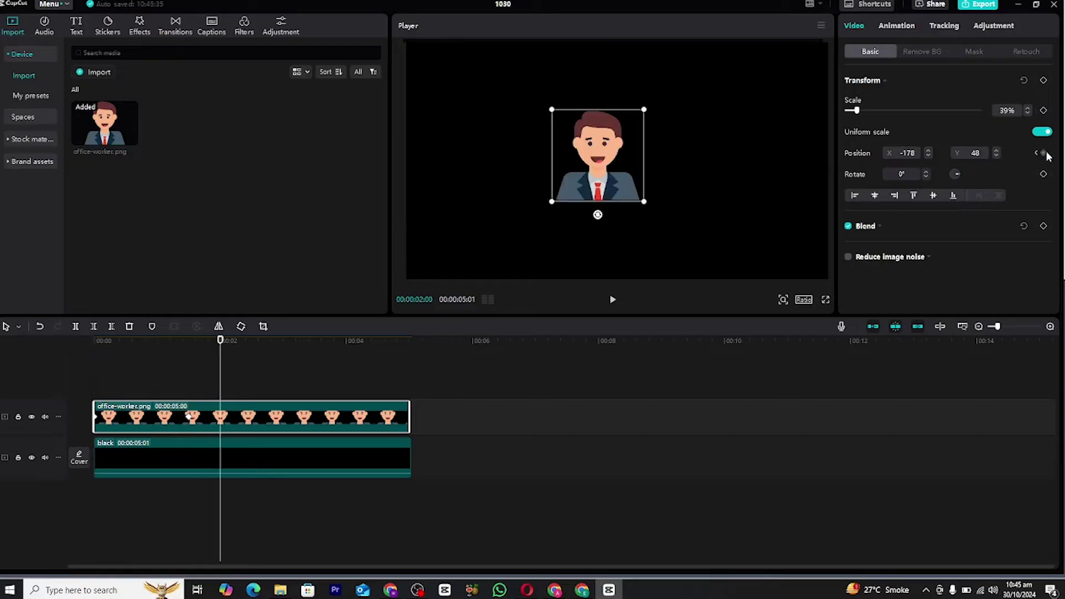
pyautogui.click(1043, 154)
pyautogui.moveTo(220, 357); pyautogui.dragTo(321, 361)
pyautogui.moveTo(616, 180); pyautogui.dragTo(863, 181)
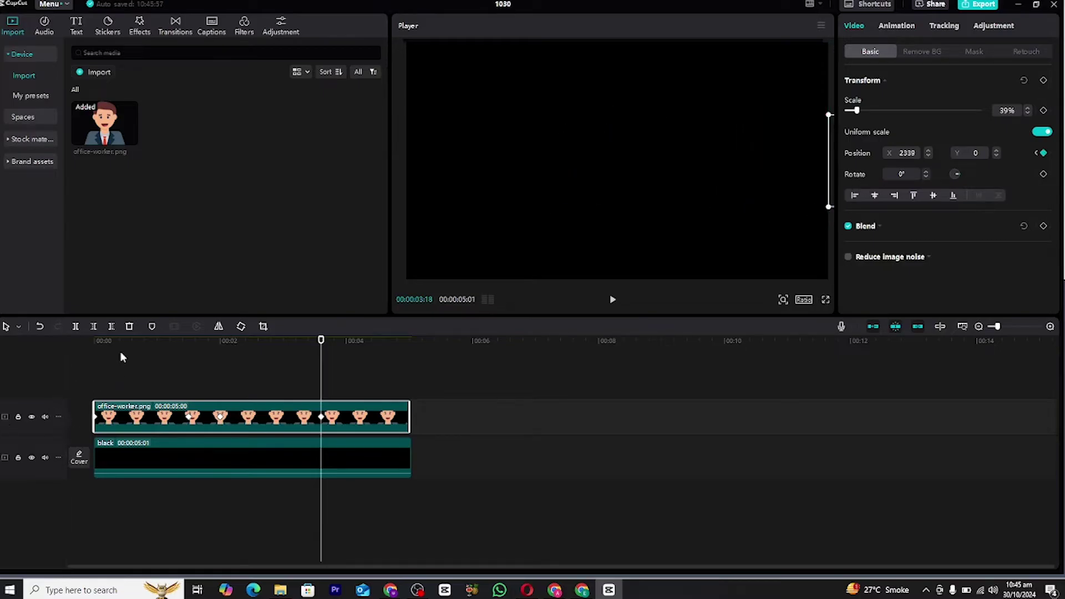
pyautogui.moveTo(124, 354); pyautogui.dragTo(94, 355)
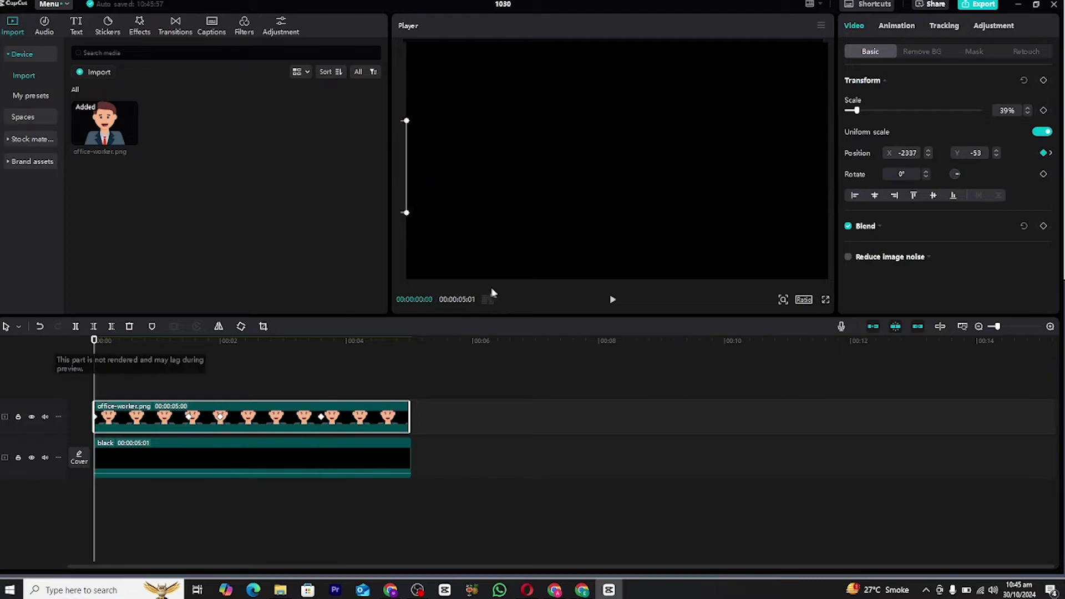
pyautogui.click(612, 300)
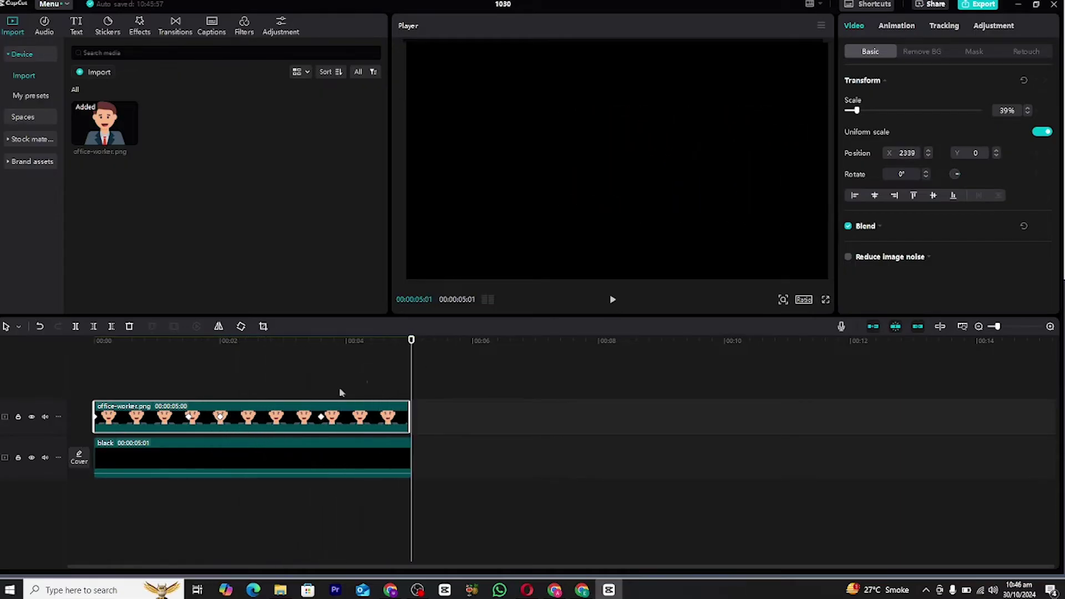
# Step: Play the office-worker animation through, then return the playhead to the start
pyautogui.click(320, 417)
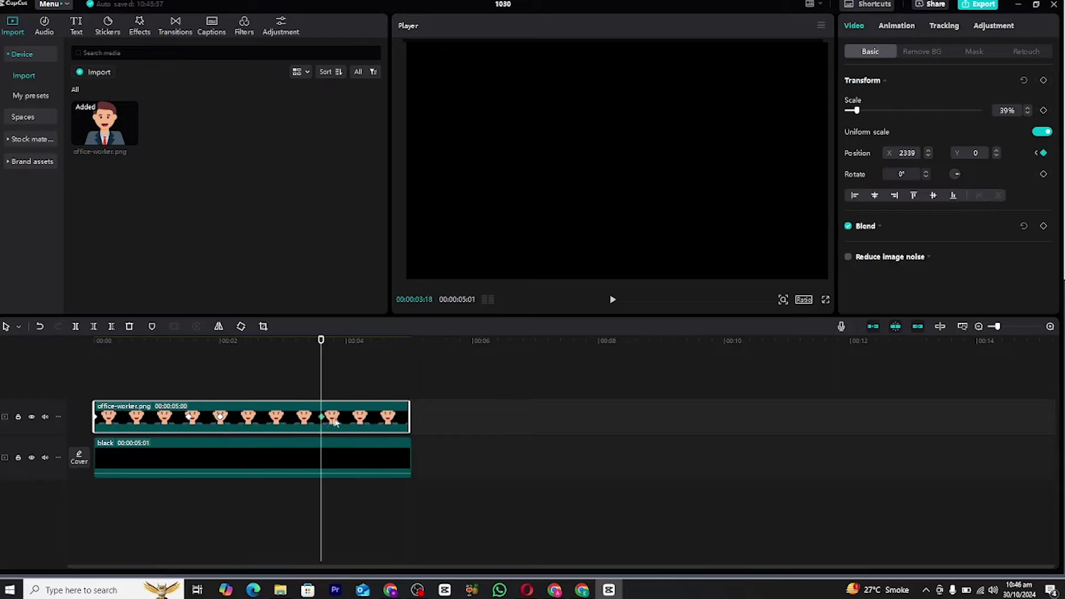
pyautogui.click(613, 299)
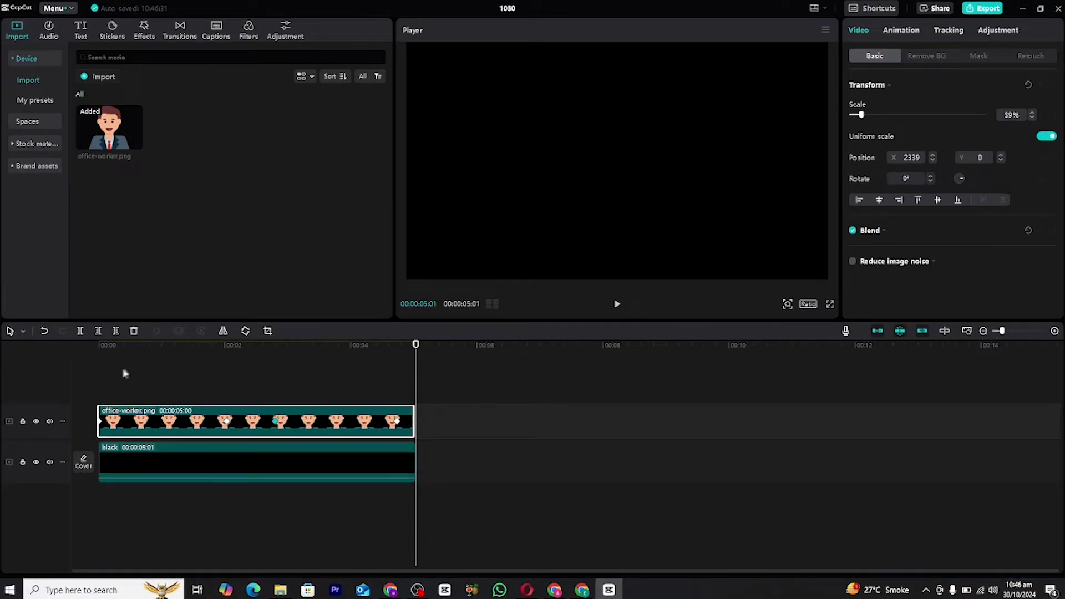
pyautogui.click(126, 347)
pyautogui.click(99, 346)
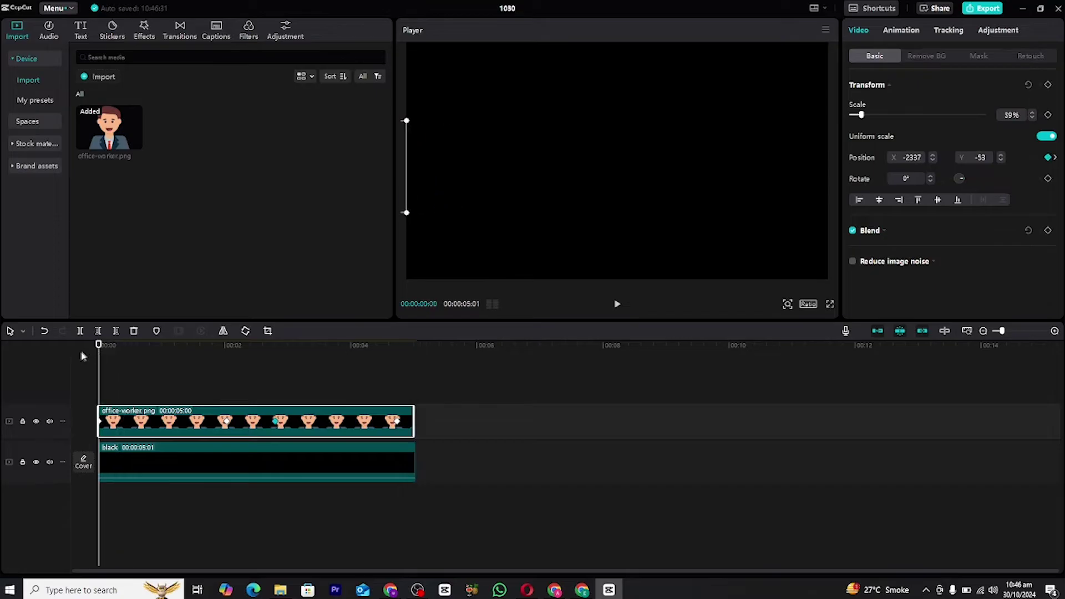
# Step: Show the clip's Transform keyframe lanes, split into separate x and y position rows
pyautogui.rightClick(113, 419)
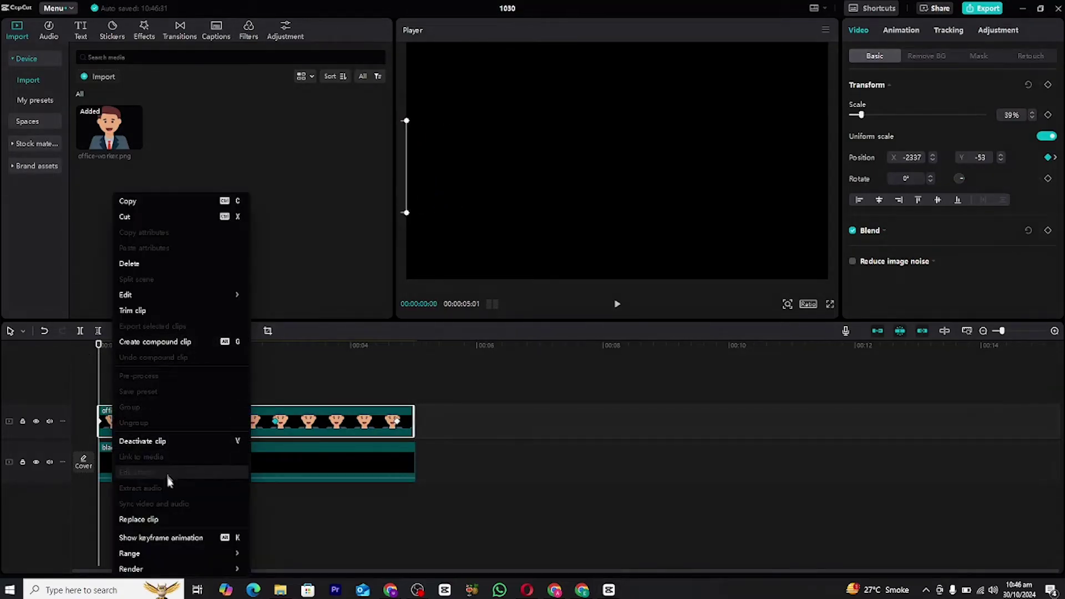
pyautogui.click(177, 538)
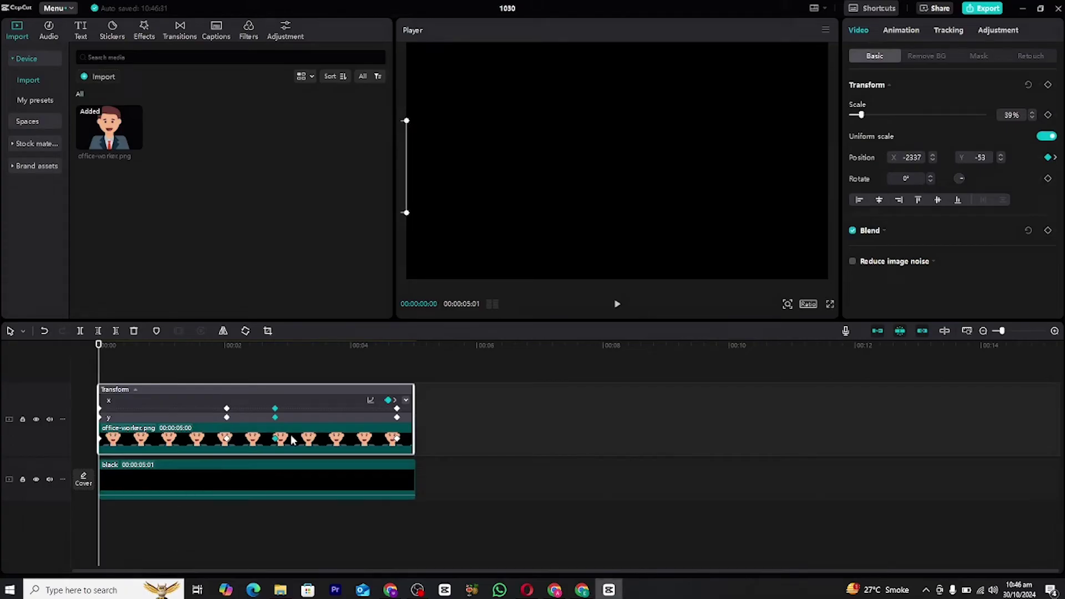
pyautogui.scroll(5, 292, 440)
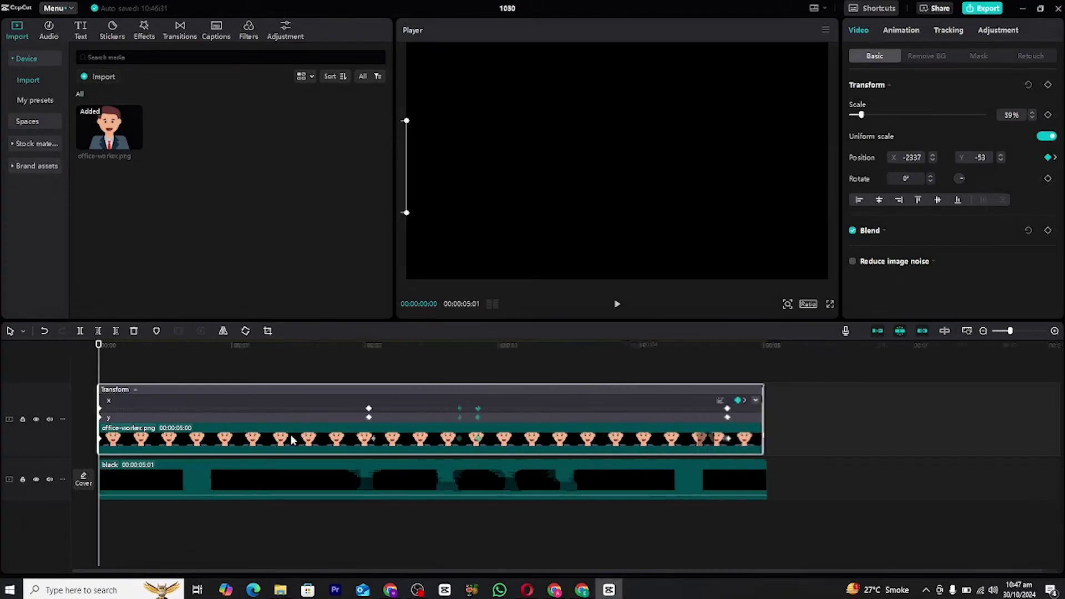
pyautogui.scroll(1, 292, 440)
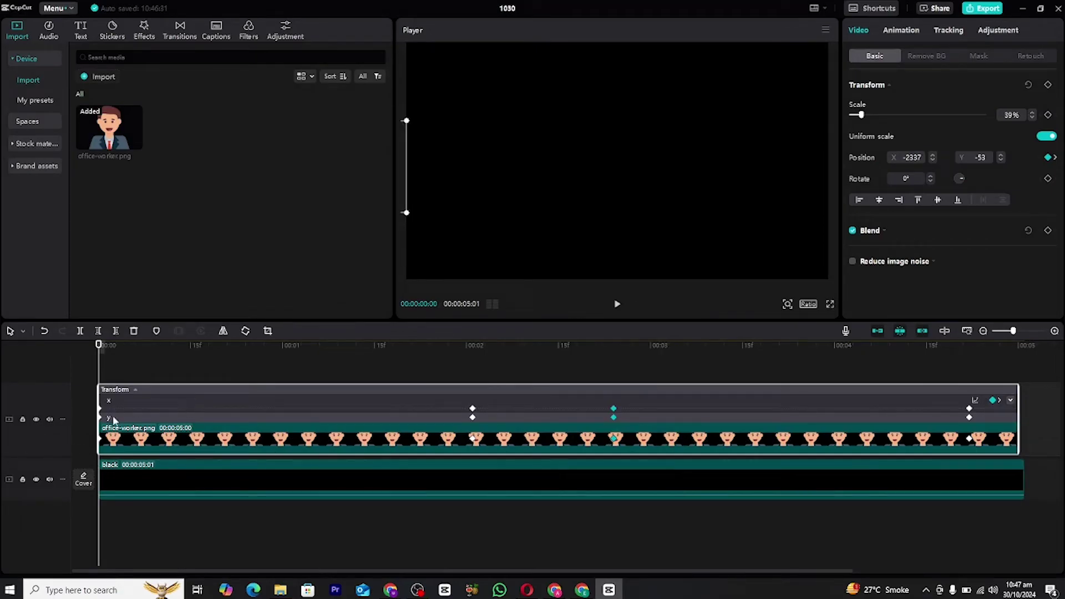
pyautogui.click(114, 420)
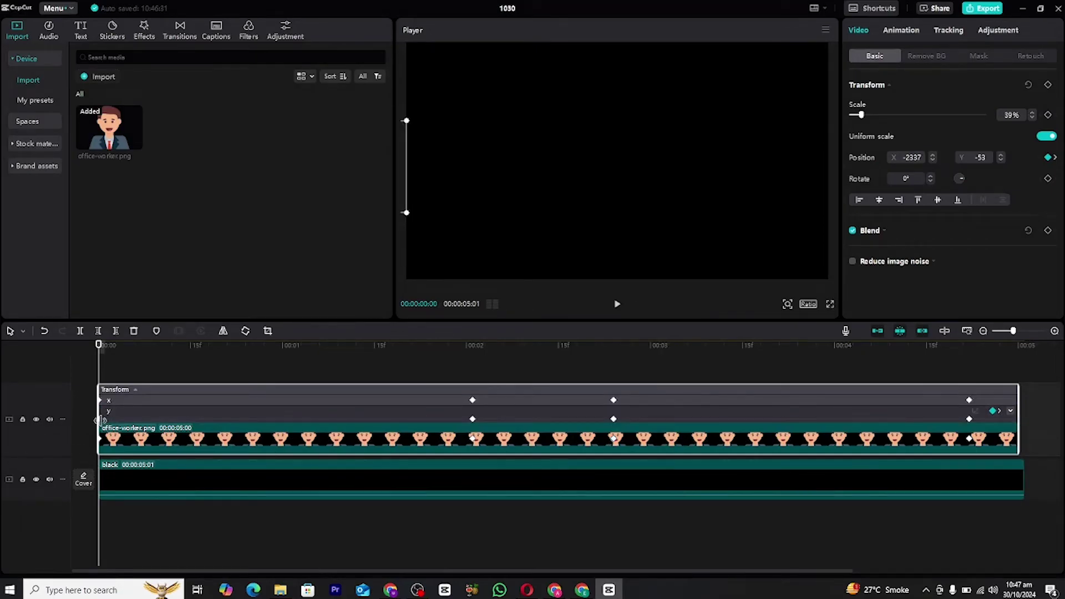
# Step: Apply an Ease In graph to the y-position keyframe at 00:02
pyautogui.rightClick(472, 419)
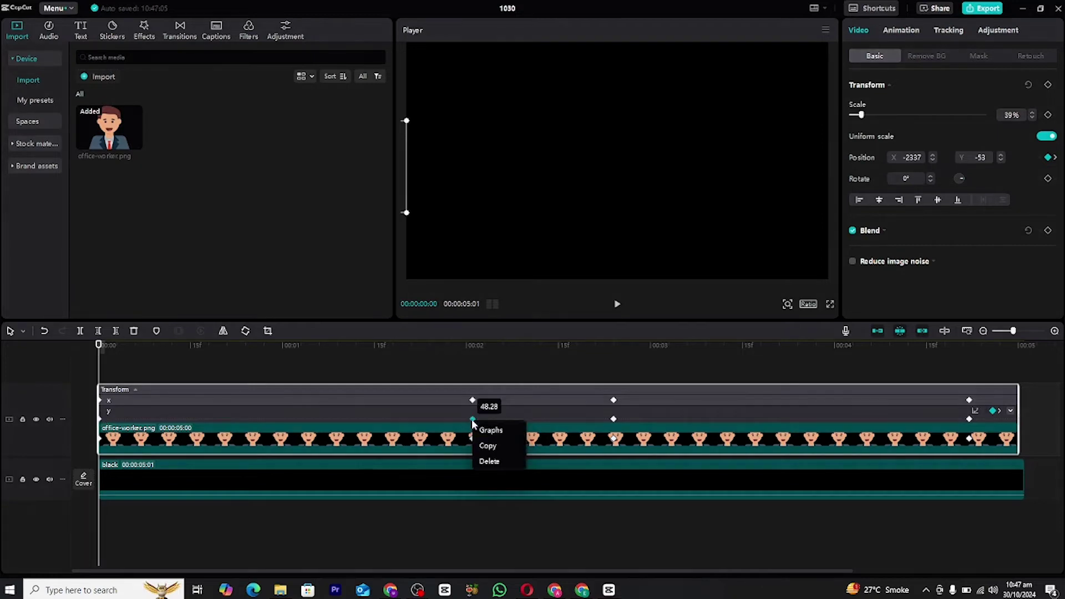
pyautogui.click(491, 431)
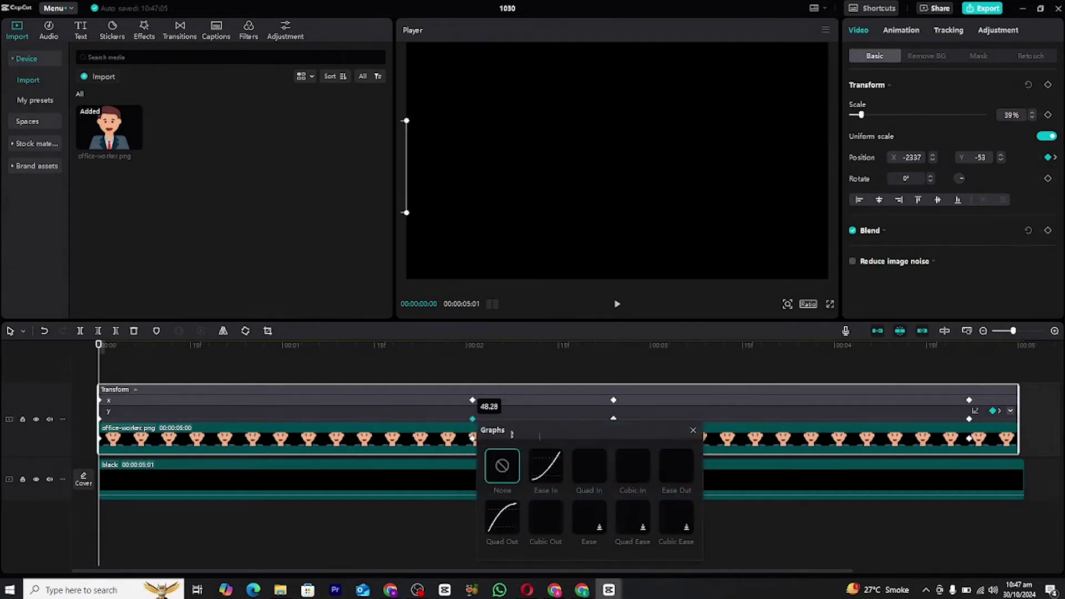
pyautogui.moveTo(571, 427); pyautogui.dragTo(564, 228)
pyautogui.scroll(-2, 586, 266)
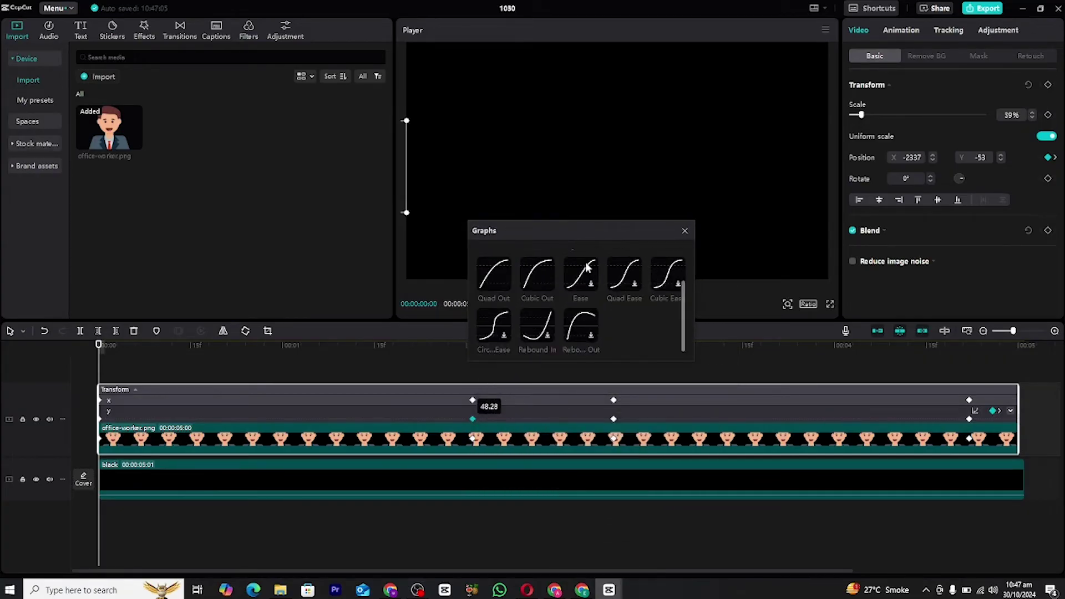
pyautogui.scroll(2, 587, 266)
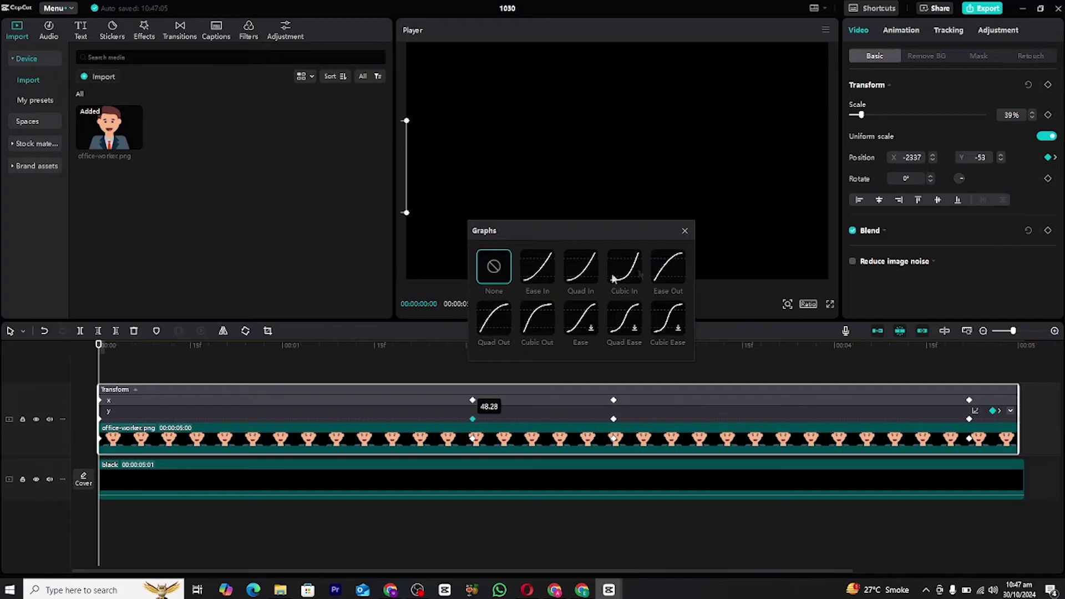
pyautogui.click(527, 274)
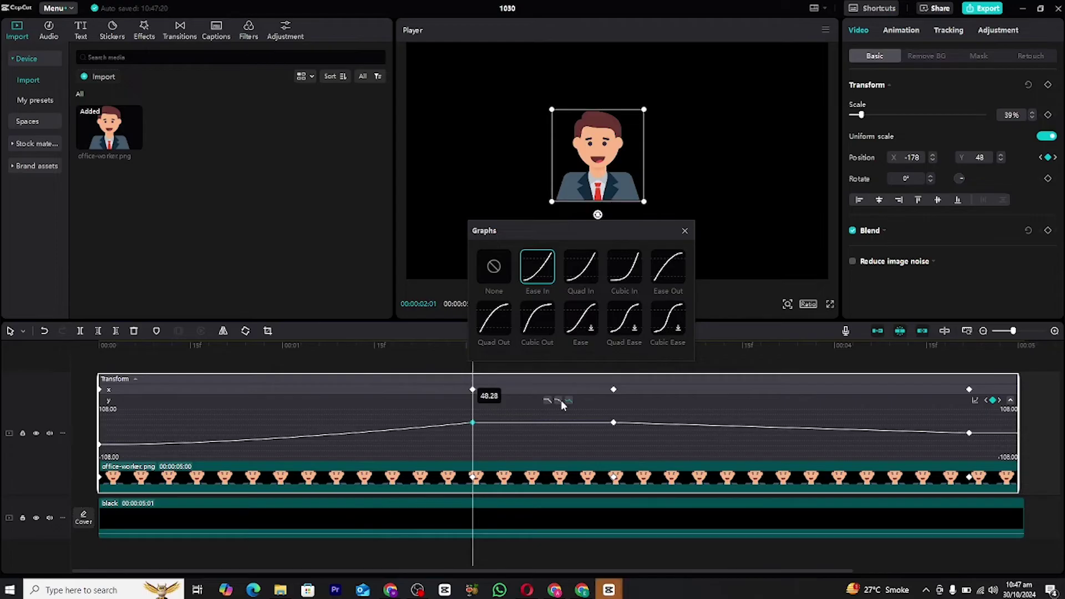
pyautogui.rightClick(613, 423)
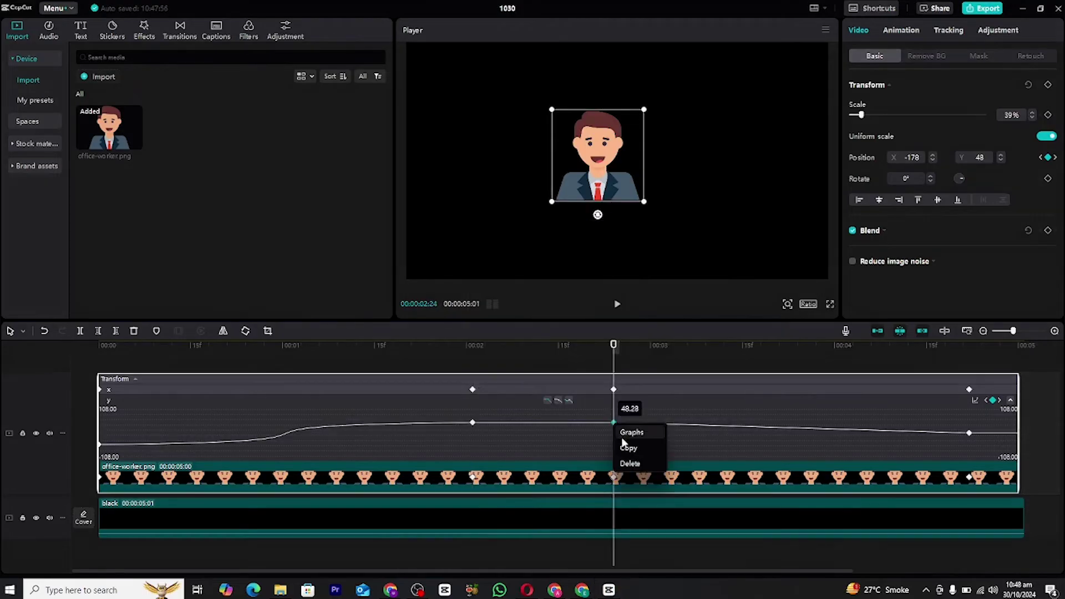
# Step: Apply an Ease graph to the next y-position keyframe
pyautogui.click(623, 434)
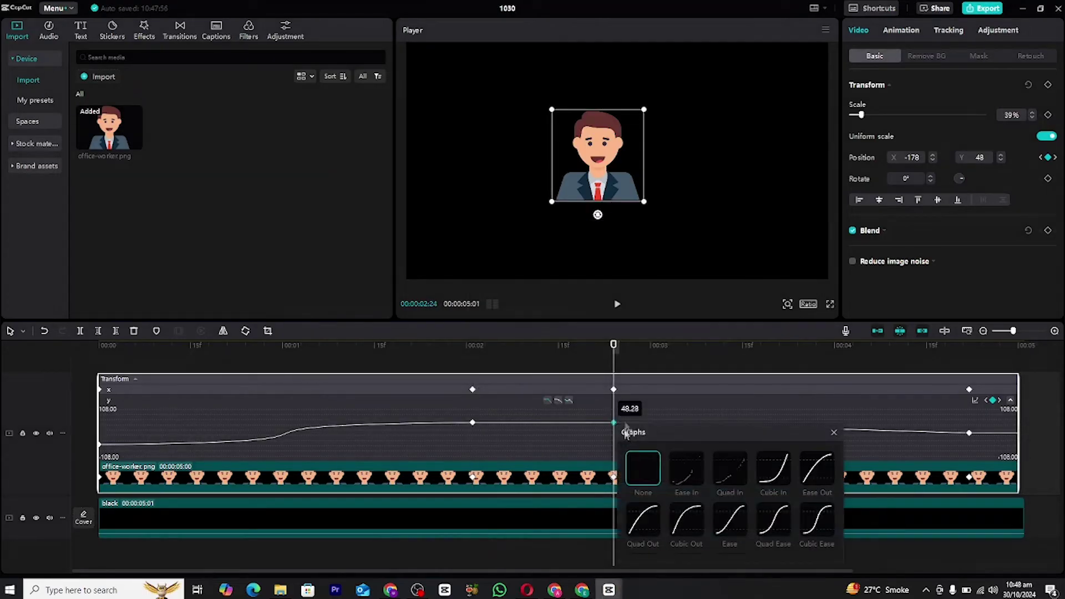
pyautogui.click(732, 519)
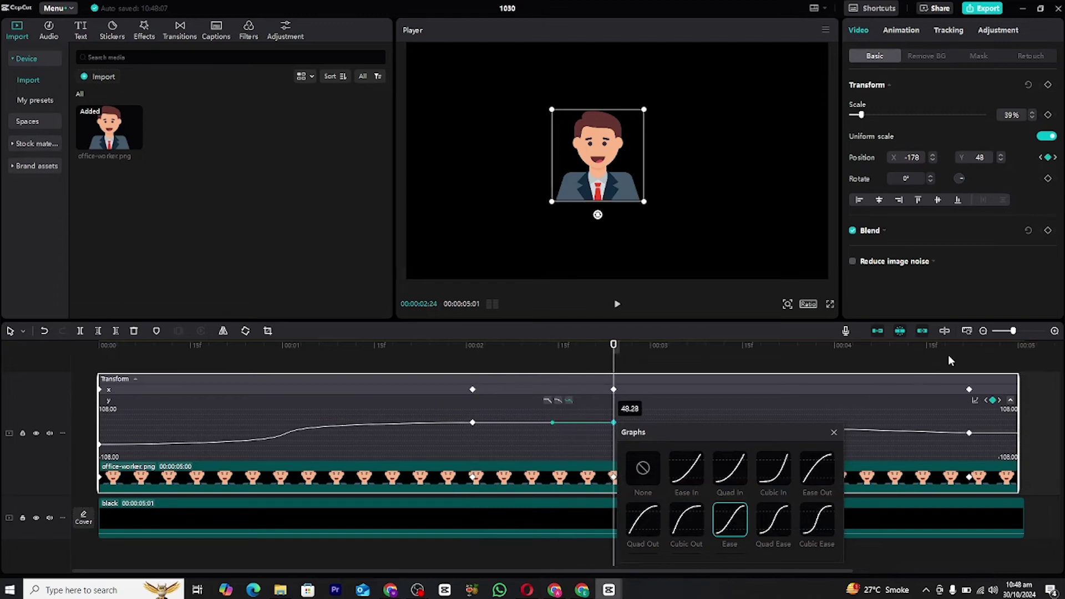
pyautogui.click(833, 433)
# Step: Give the final y keyframe (-2.57) an Ease Out curve with its handle pulled slightly earlier
pyautogui.moveTo(795, 358); pyautogui.dragTo(970, 368)
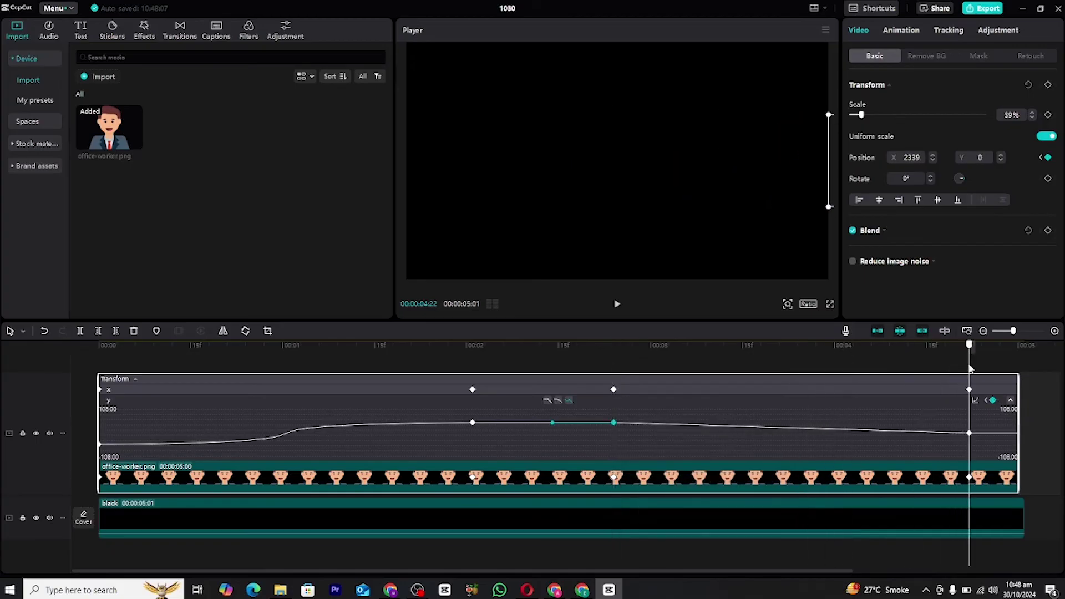
pyautogui.rightClick(969, 435)
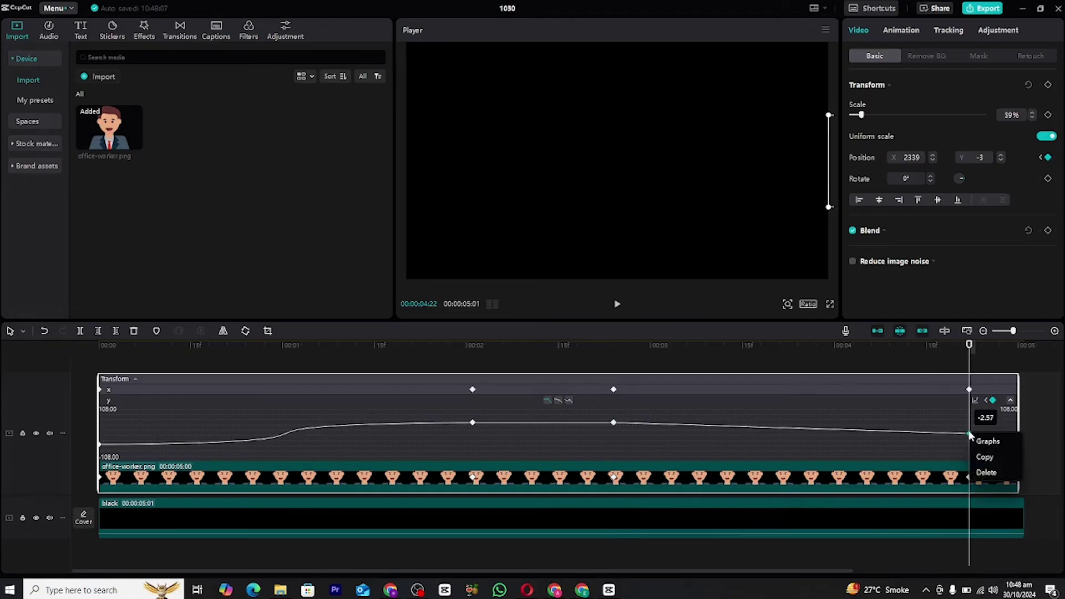
pyautogui.click(978, 443)
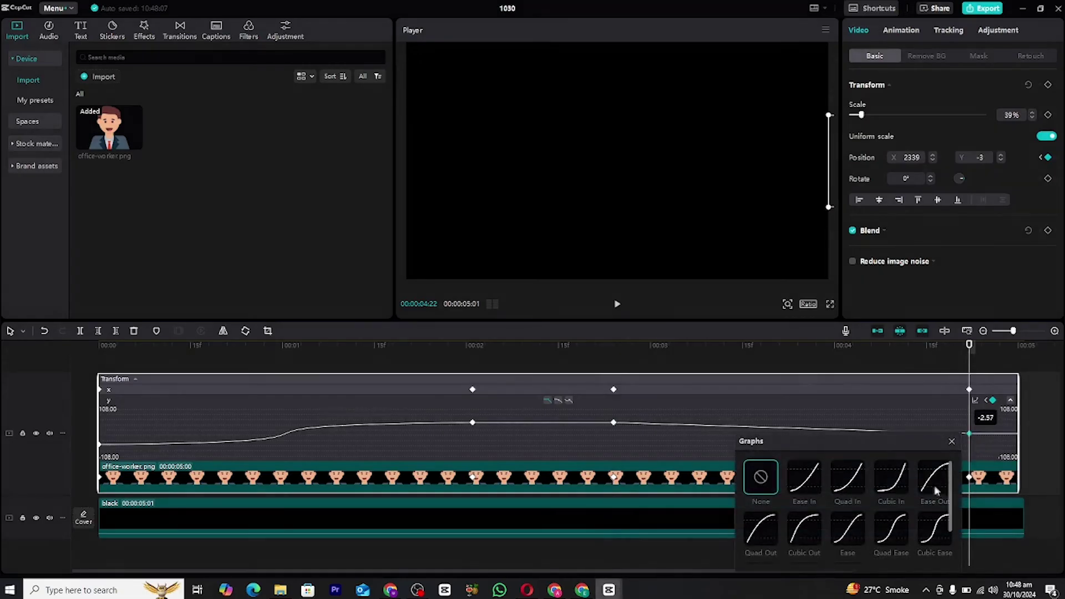
pyautogui.click(934, 483)
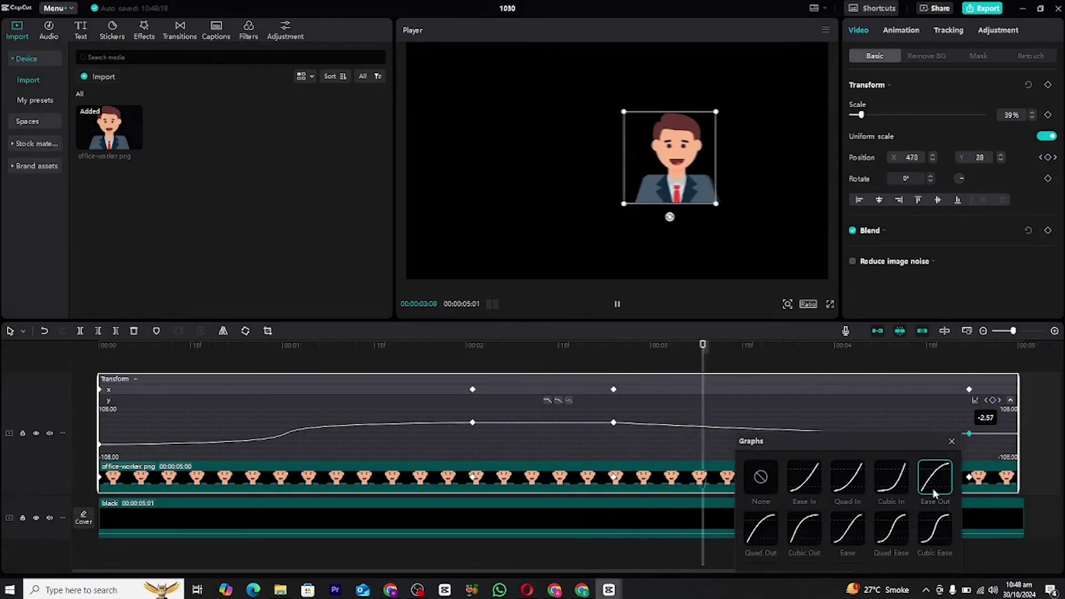
pyautogui.click(952, 442)
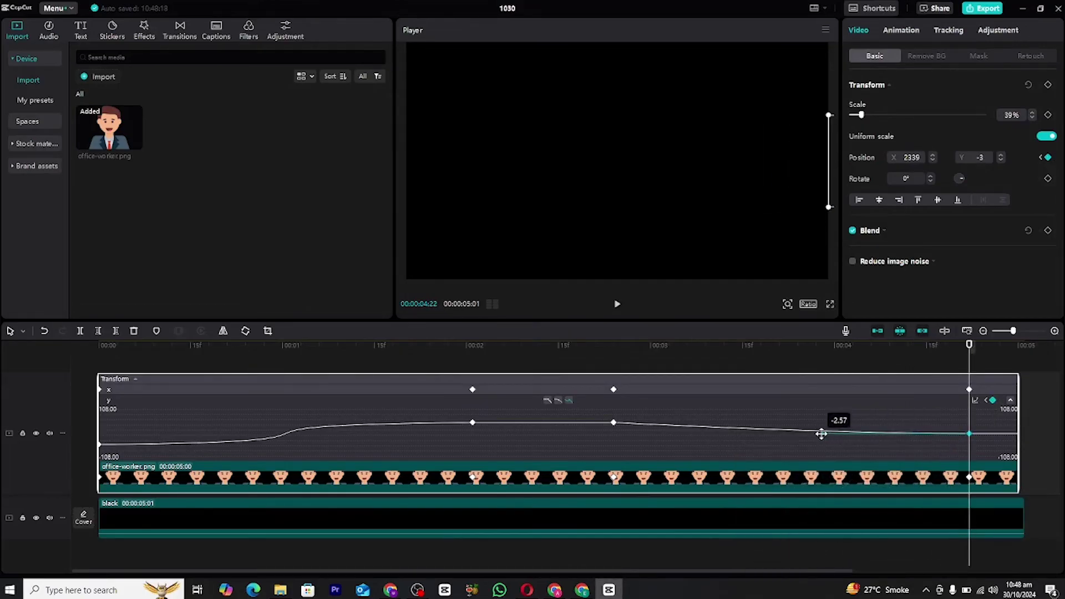
pyautogui.moveTo(808, 434); pyautogui.dragTo(792, 433)
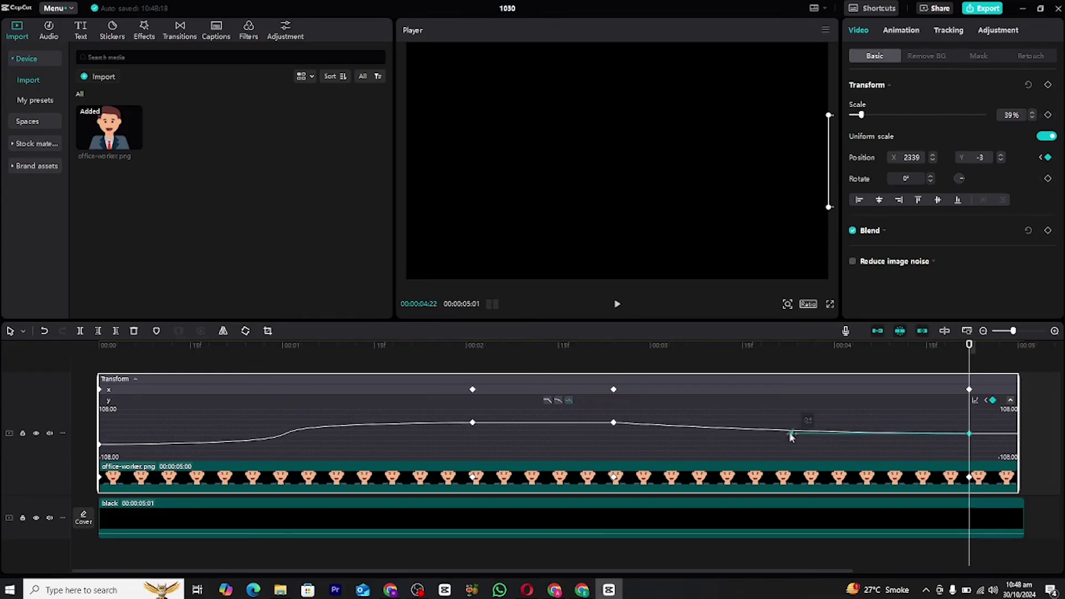
pyautogui.click(283, 443)
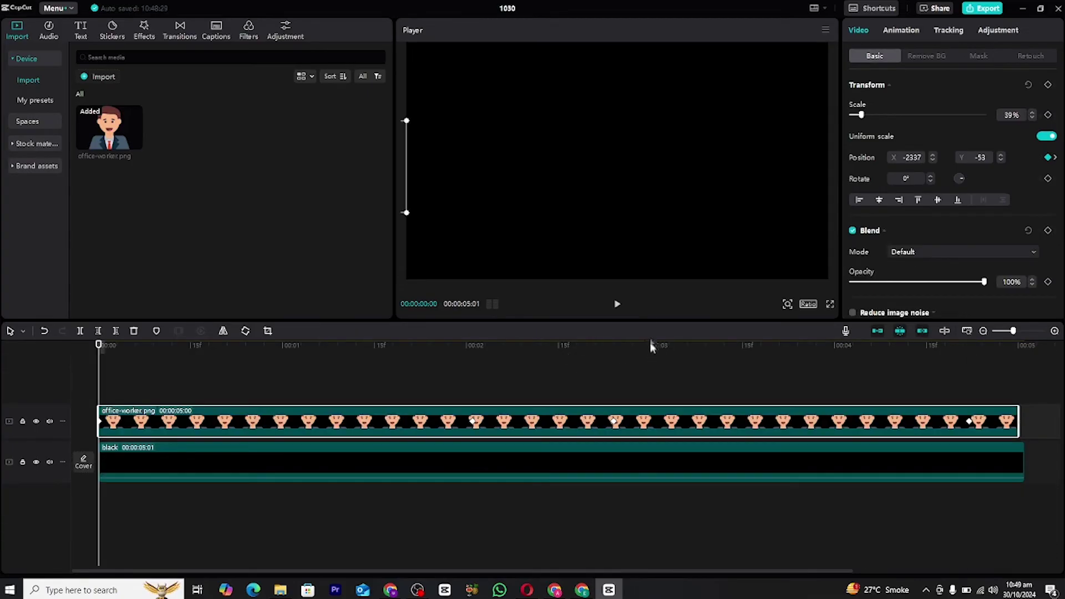
pyautogui.click(618, 303)
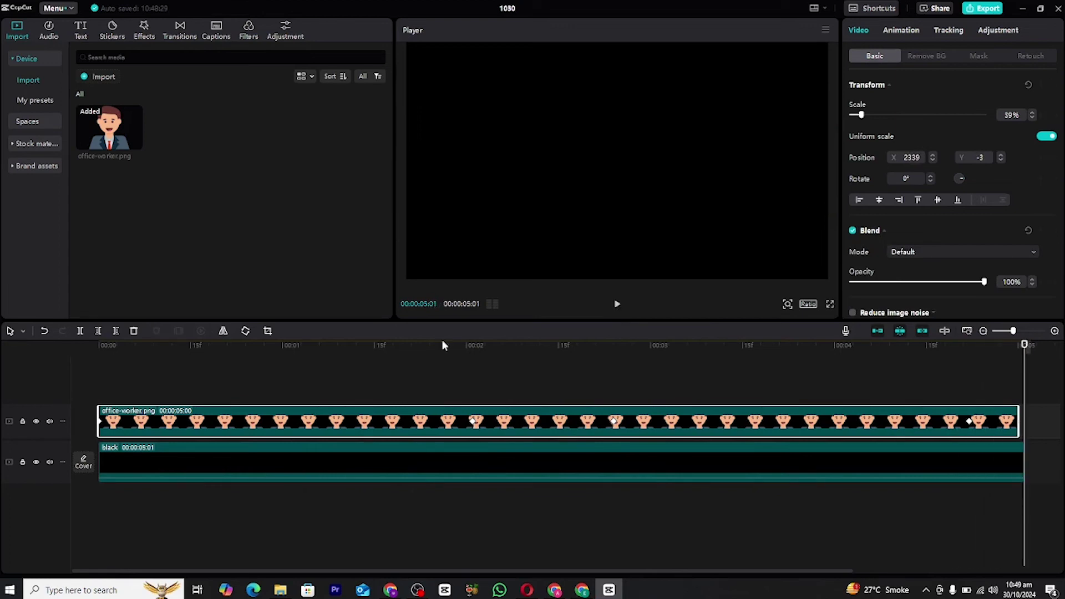
pyautogui.click(101, 344)
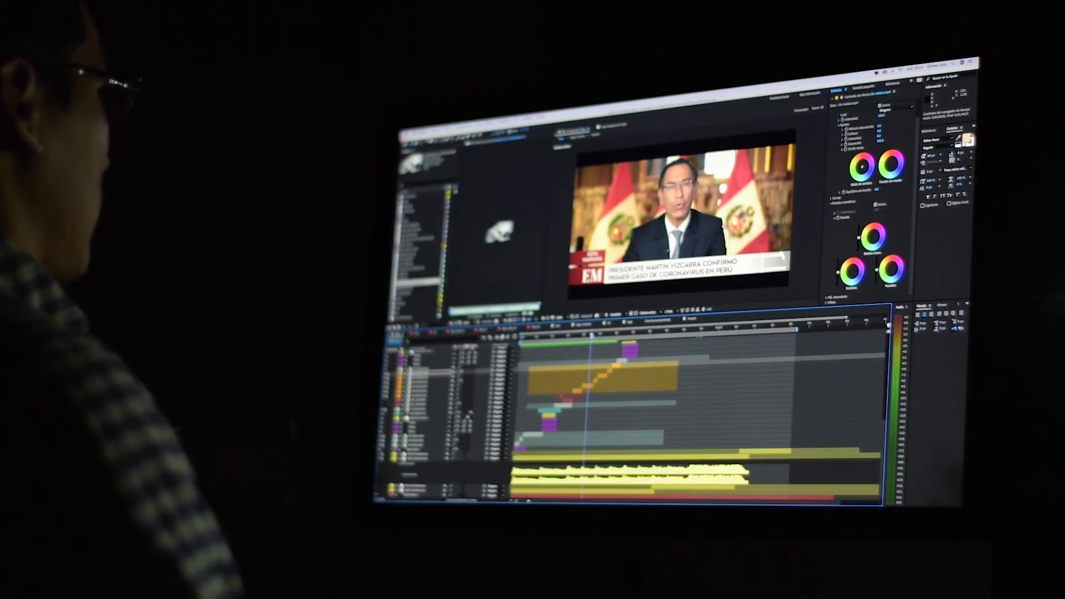
pyautogui.press('-')
pyautogui.press('=')
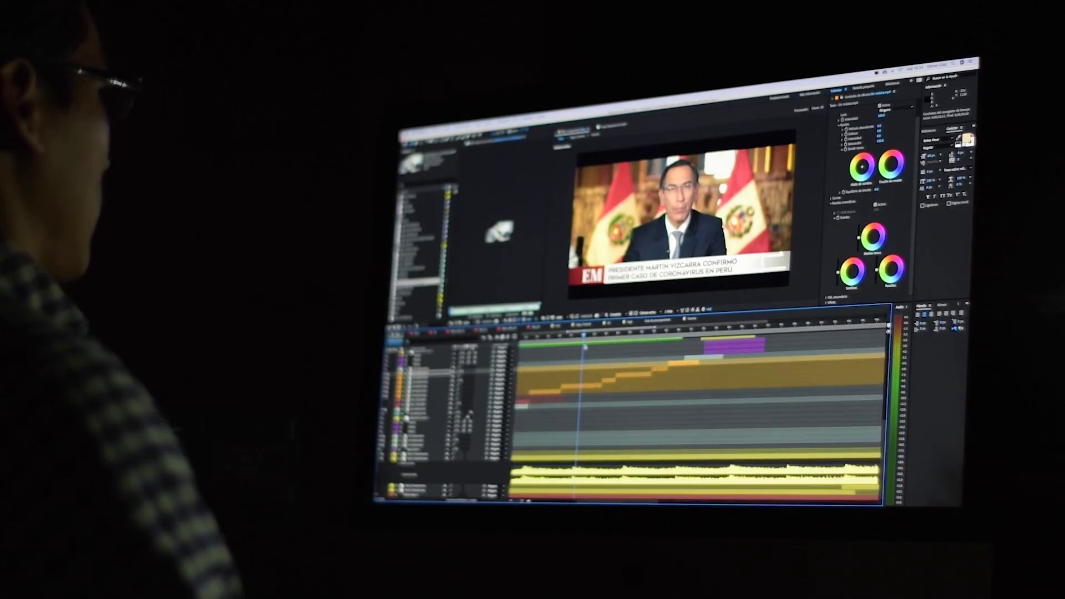
pyautogui.press('-')
pyautogui.press('=')
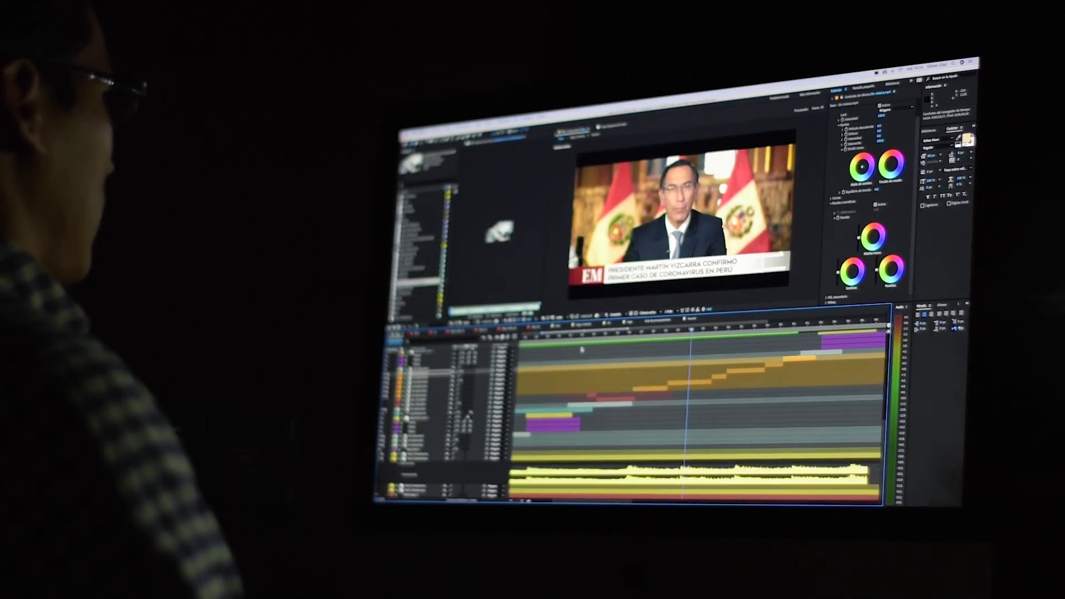
pyautogui.scroll(5, 583, 355)
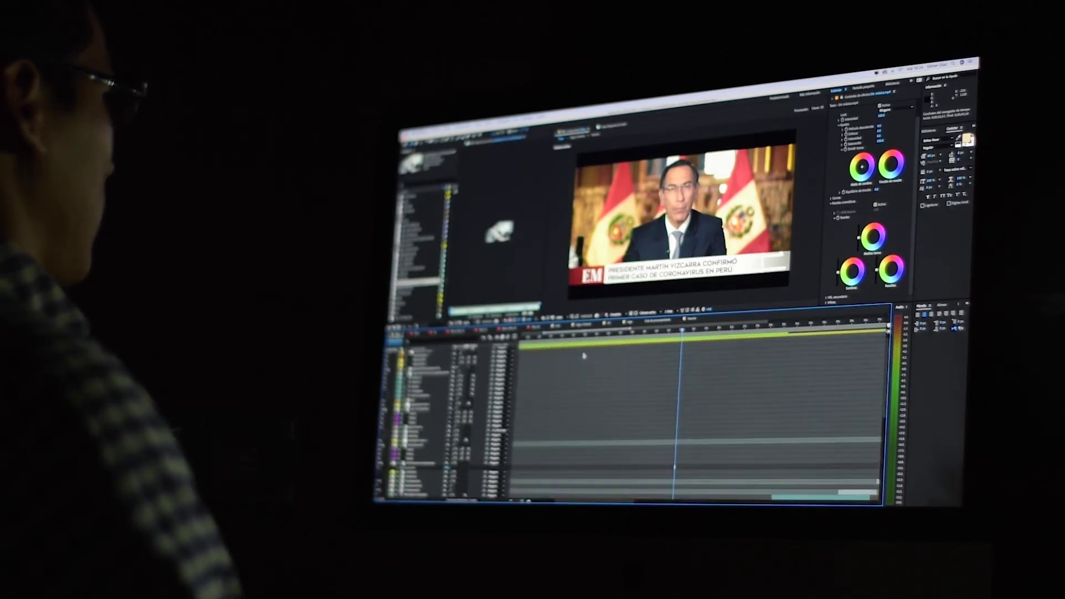
pyautogui.scroll(-5, 583, 355)
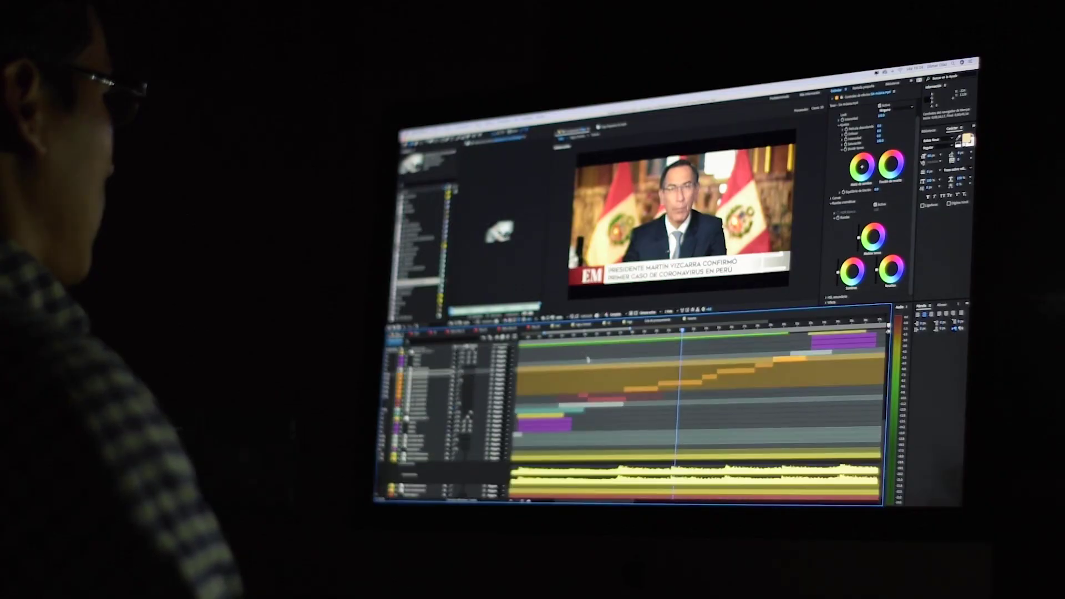